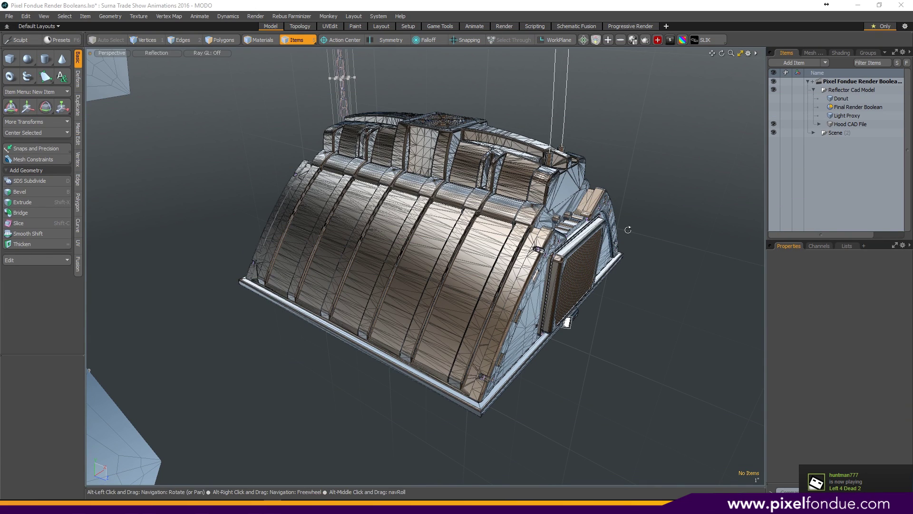
Step: Hide the Hood CAD File and show the simplified Light Proxy mesh in its place
left_click_drag(730, 240, 756, 238, "alt")
left_click_drag(616, 203, 571, 198, "alt+shift")
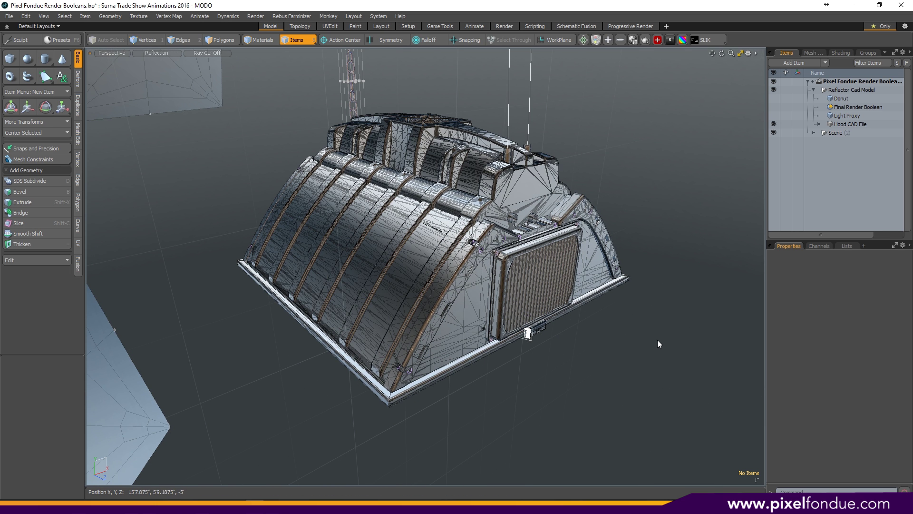
left_click_drag(658, 340, 657, 340, "alt")
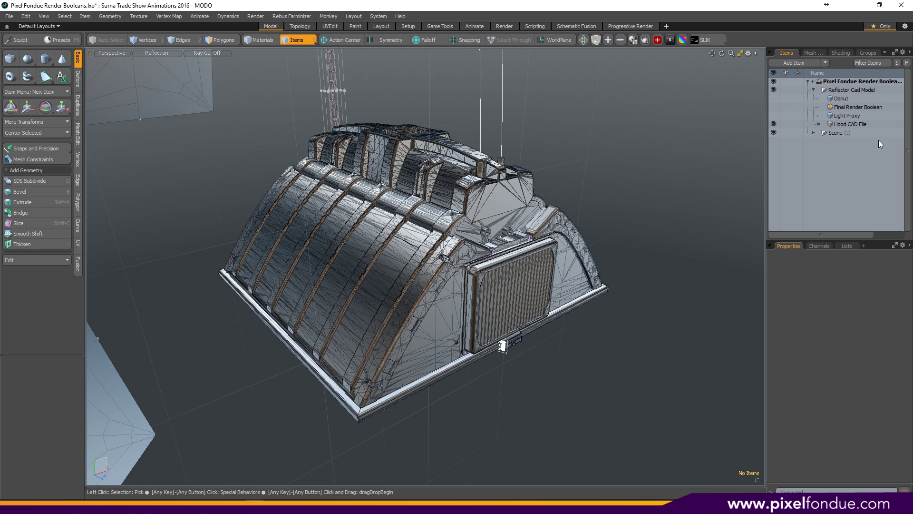
left_click(773, 124)
left_click(772, 118)
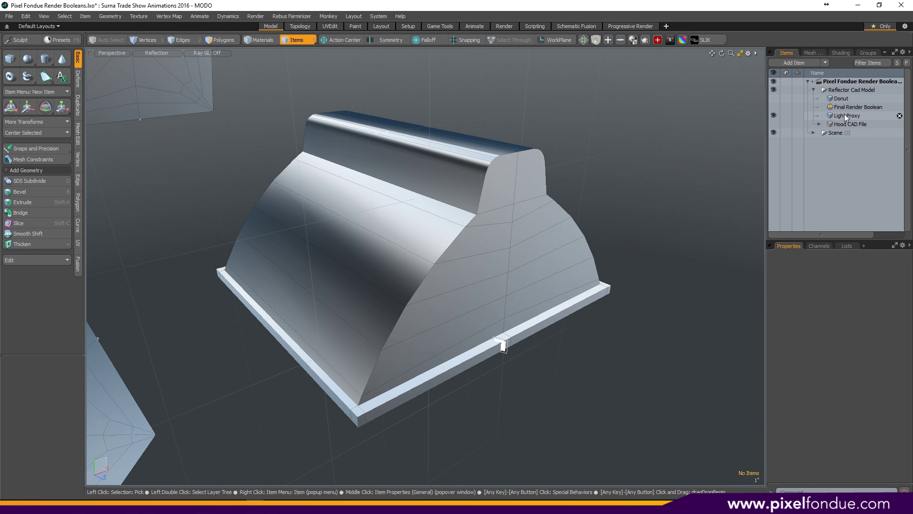
Step: Select the Light Proxy mesh, set the action center to Local, and frame the mesh
left_click(843, 114)
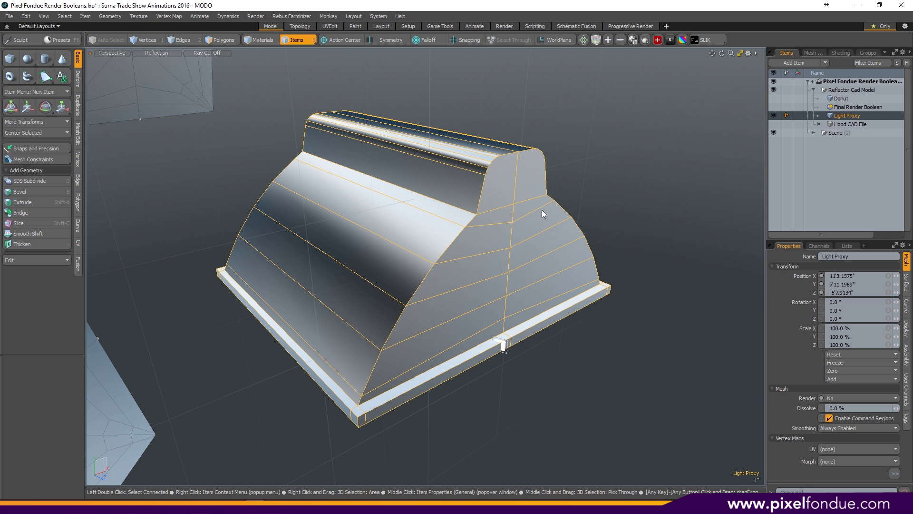
left_click_drag(541, 210, 400, 279, "alt")
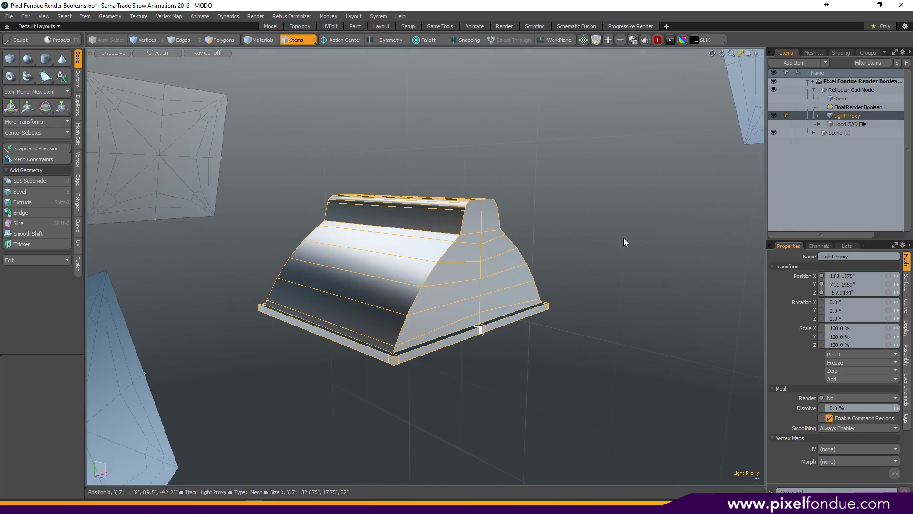
left_click_drag(637, 239, 325, 111, "alt")
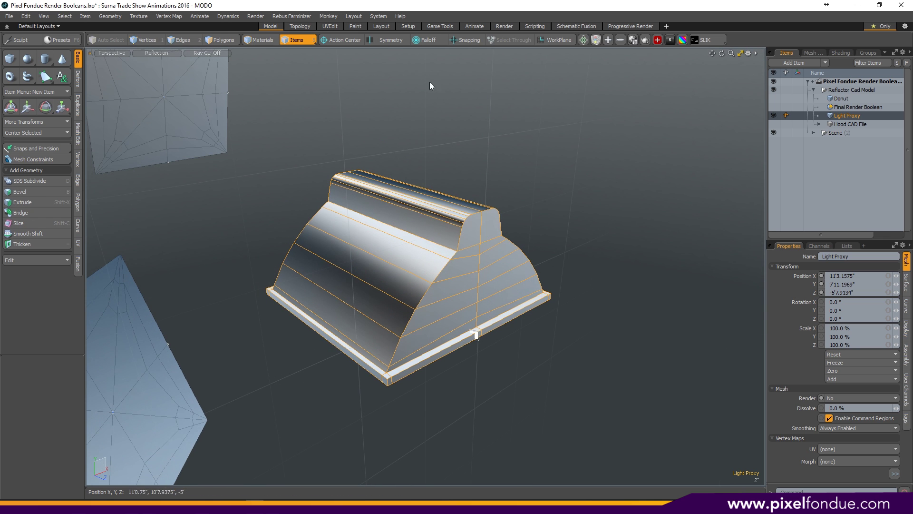
key("shift+a")
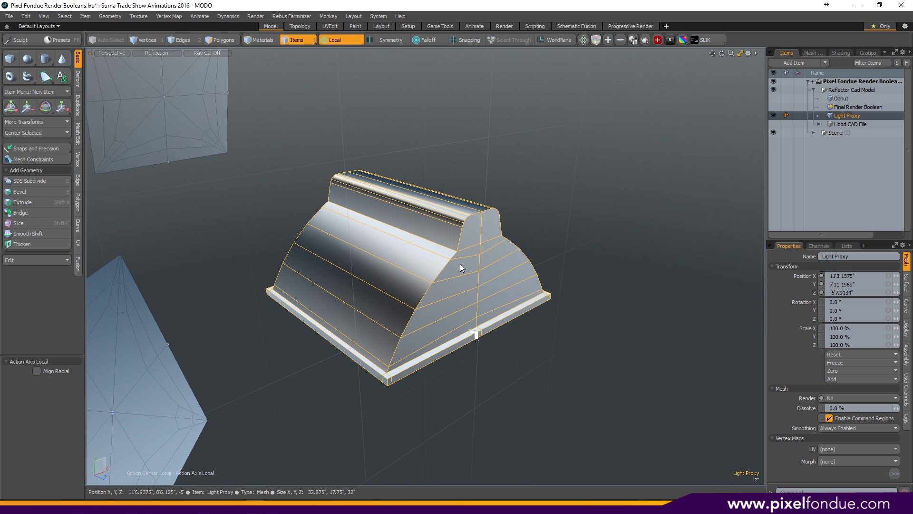
key("shift+a")
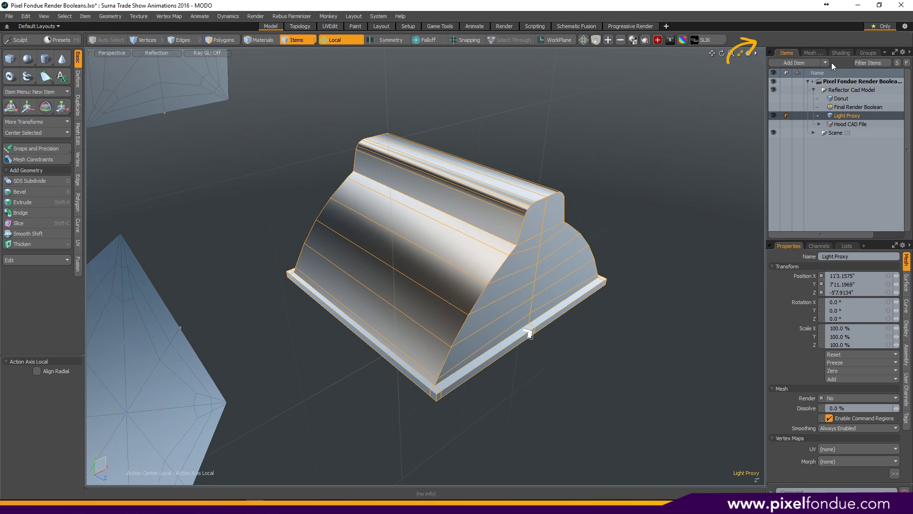
Step: Add a Render Boolean item and position it at X 11', Y 8'9", Z -4'4.5"
left_click(816, 63)
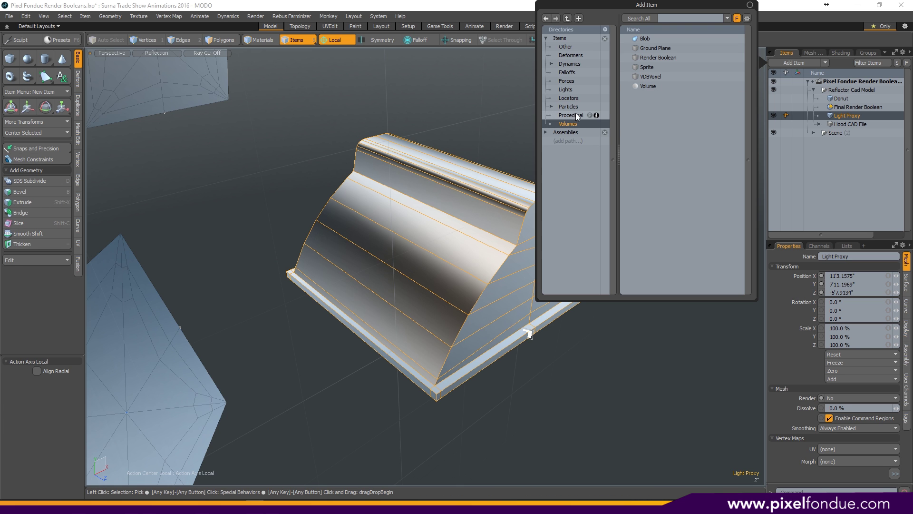
left_click(652, 59)
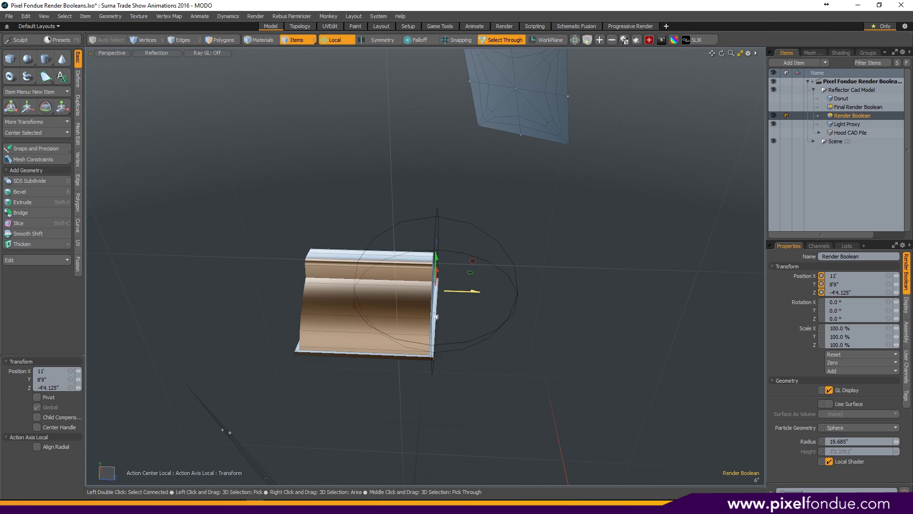
left_click_drag(465, 291, 546, 320, "alt")
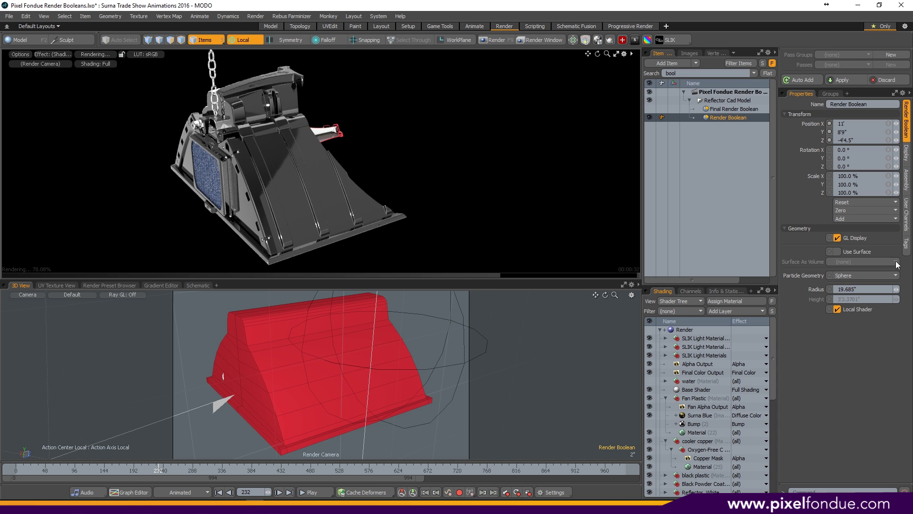
Step: Set the Render Boolean's particle geometry to Cube
left_click(850, 279)
left_click(851, 287)
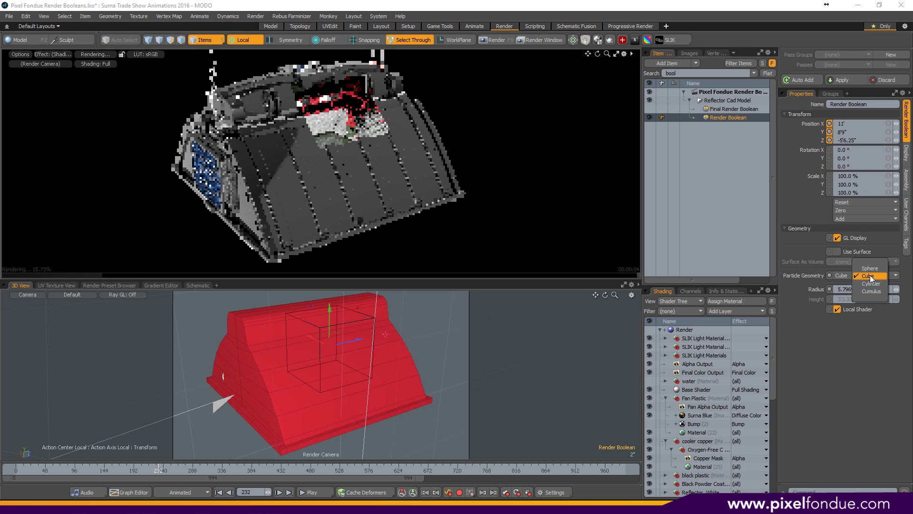
left_click(870, 276)
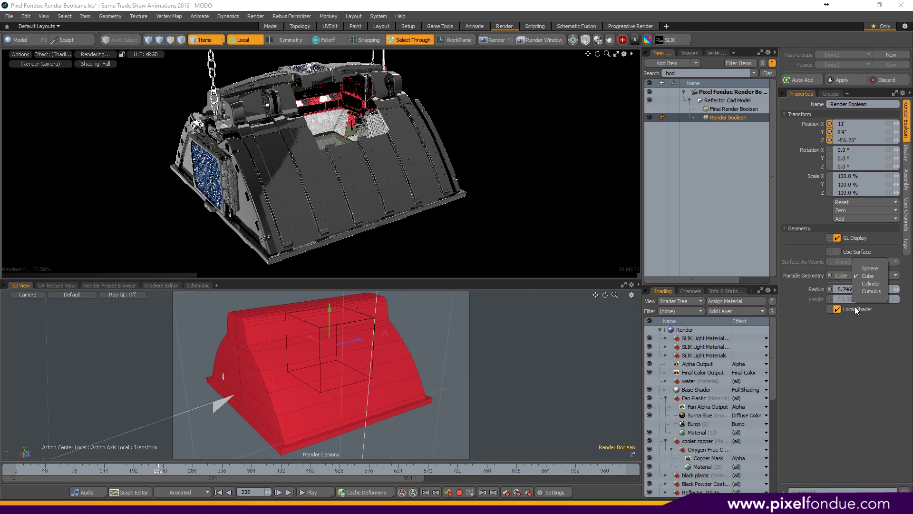
left_click(869, 343)
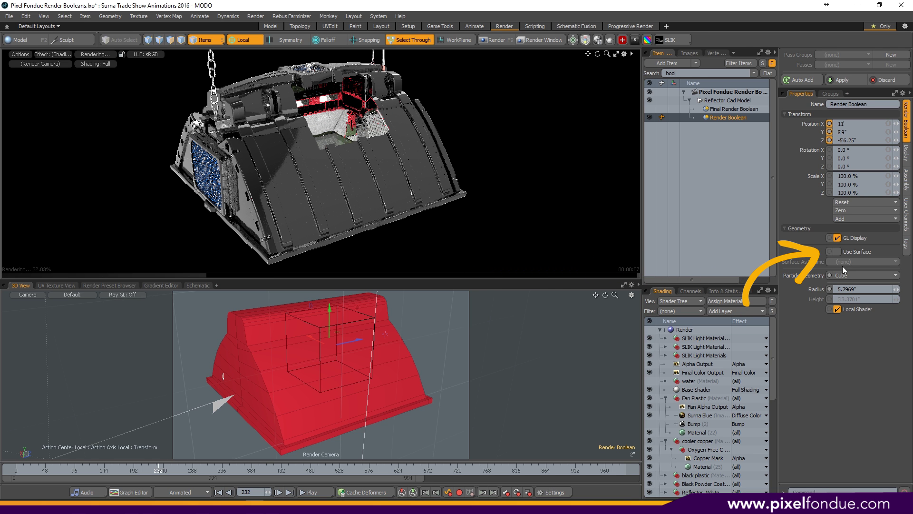
Step: Enable Use Surface on the Render Boolean and assign the Donut mesh as its surface volume
left_click(846, 250)
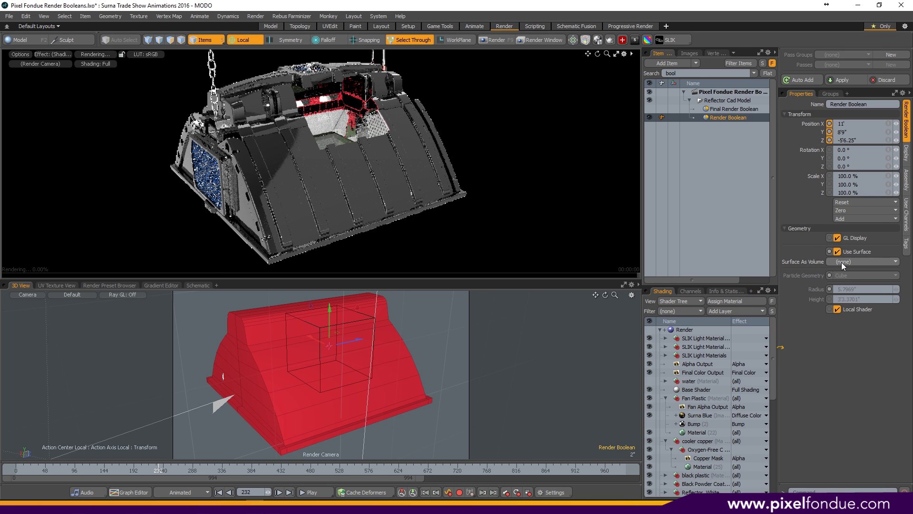
left_click(841, 262)
left_click(829, 298)
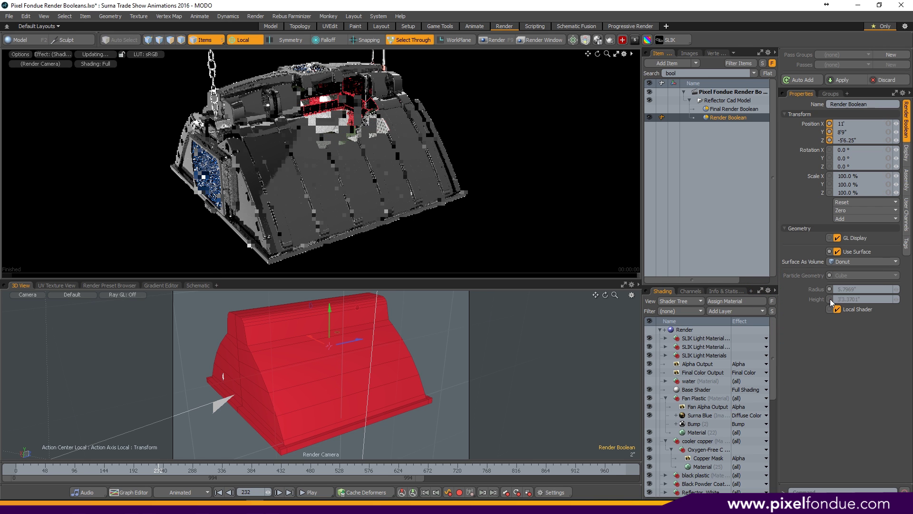
Step: Show and hide the Donut mesh, and make the Final Render Boolean visible in place of the Render Boolean
left_click(653, 110)
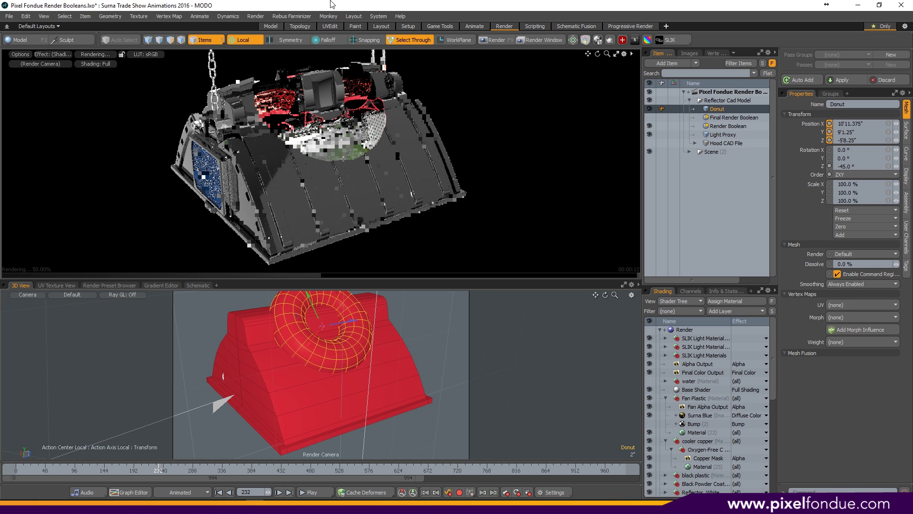
left_click(649, 109)
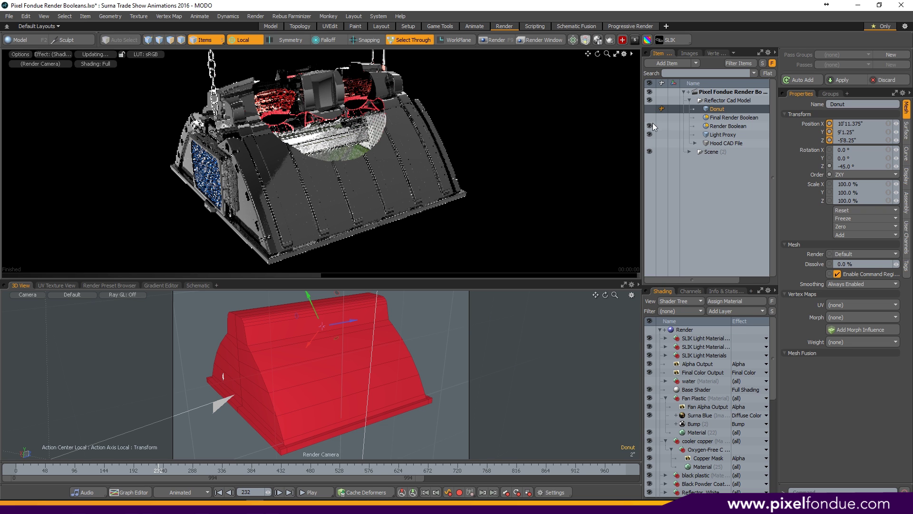
left_click(732, 118)
left_click(649, 118)
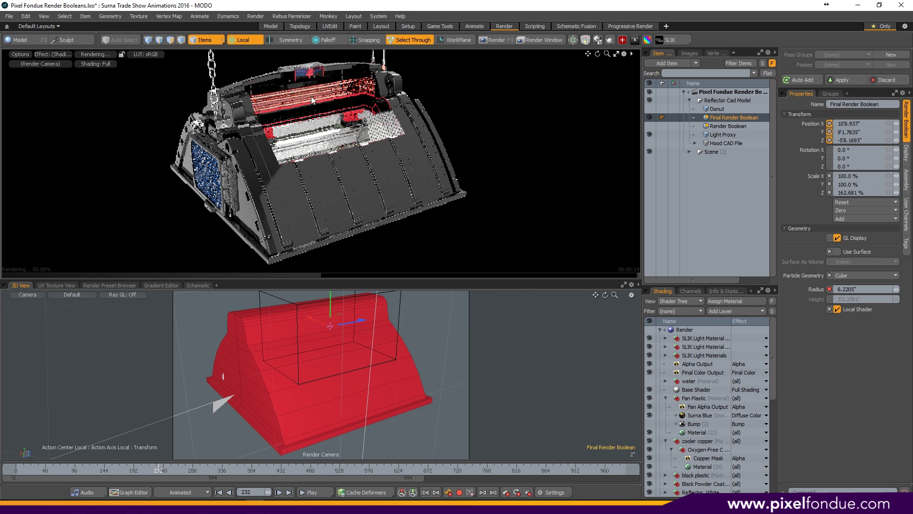
Step: Disable surface clipping in the ray settings of the Fan Plastic material and the cooler copper material
left_click(379, 96)
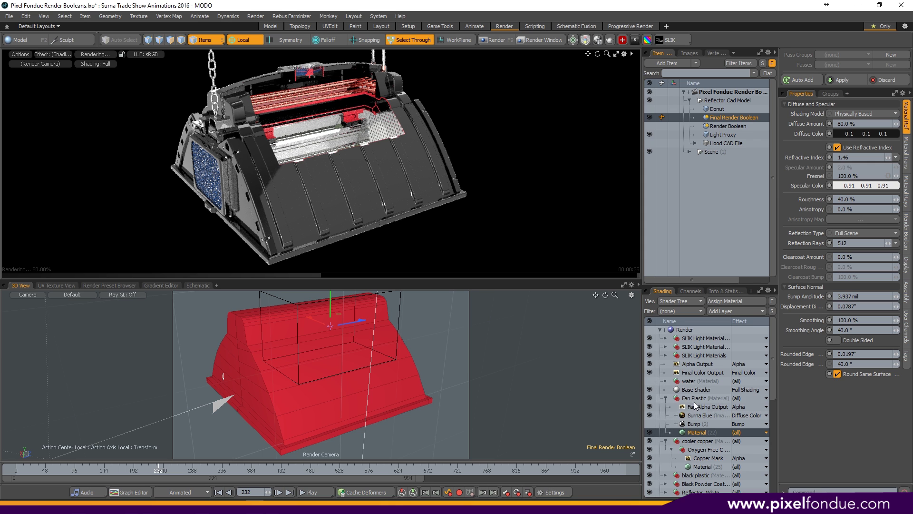
left_click(906, 193)
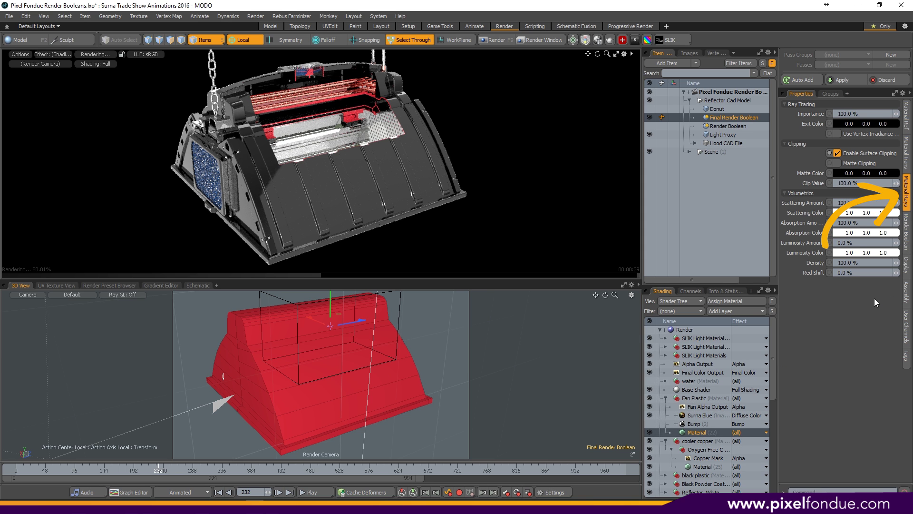
left_click(836, 153)
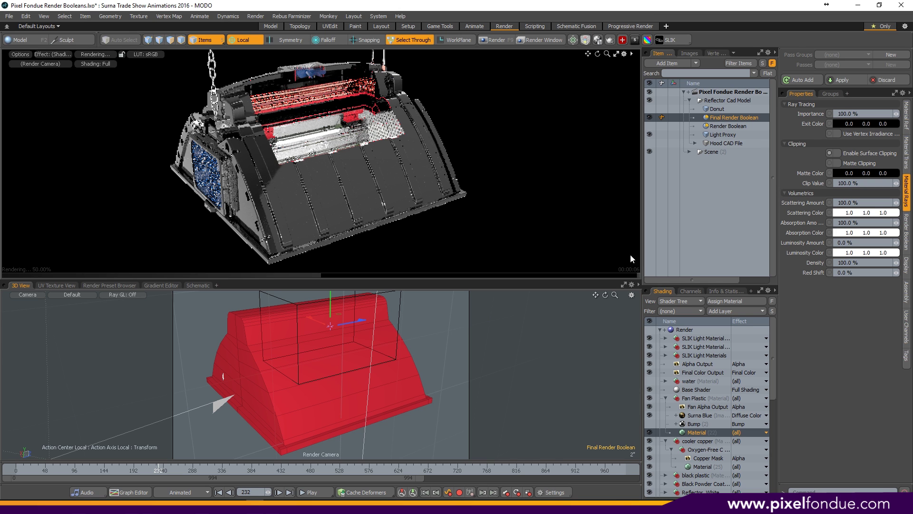
left_click(702, 467)
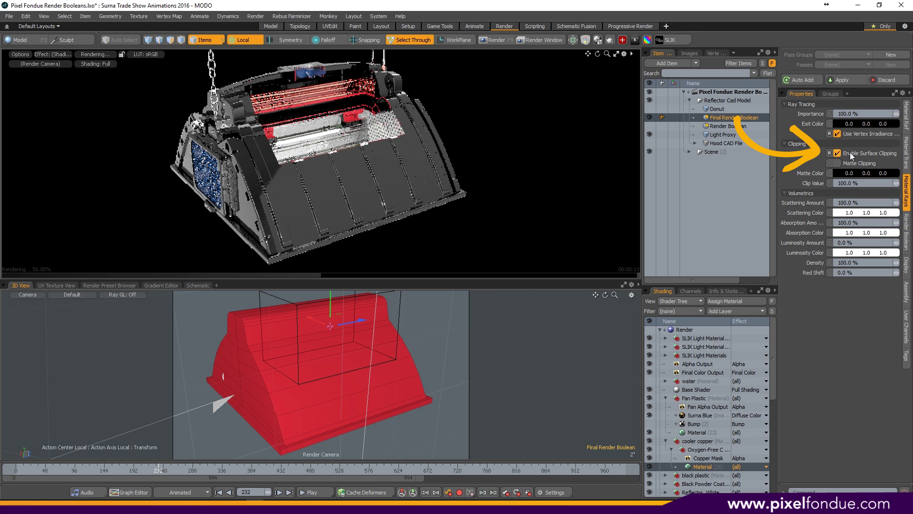
left_click(851, 153)
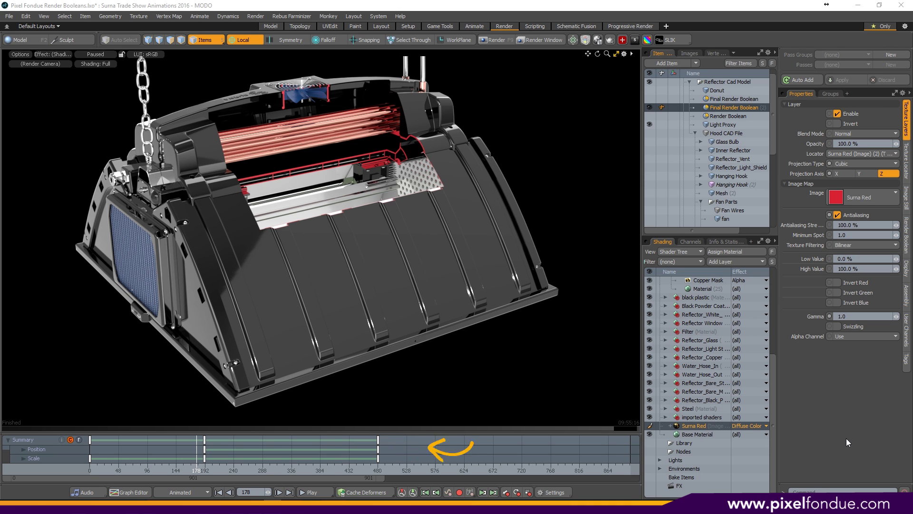
Step: Review the Base Material and the Surna Red layer, and create an item mask for Final Render Boolean (2)
left_click(703, 435)
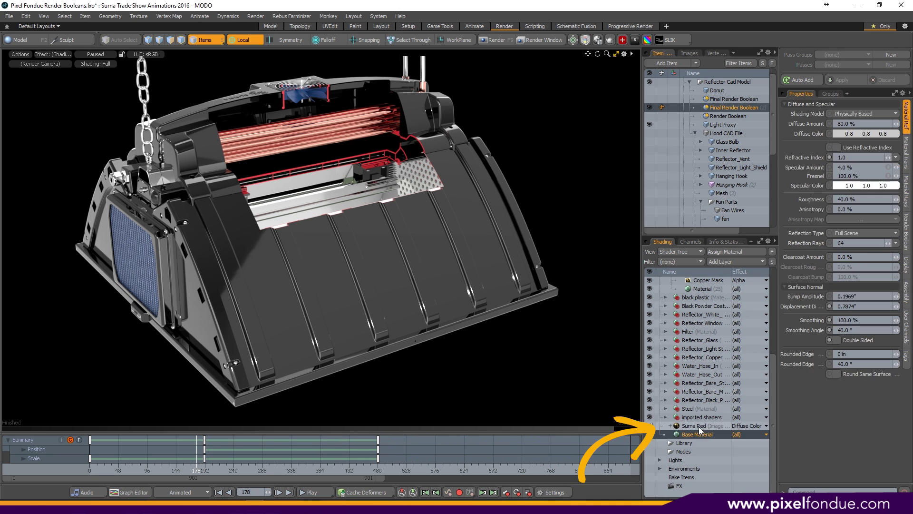
left_click(696, 426)
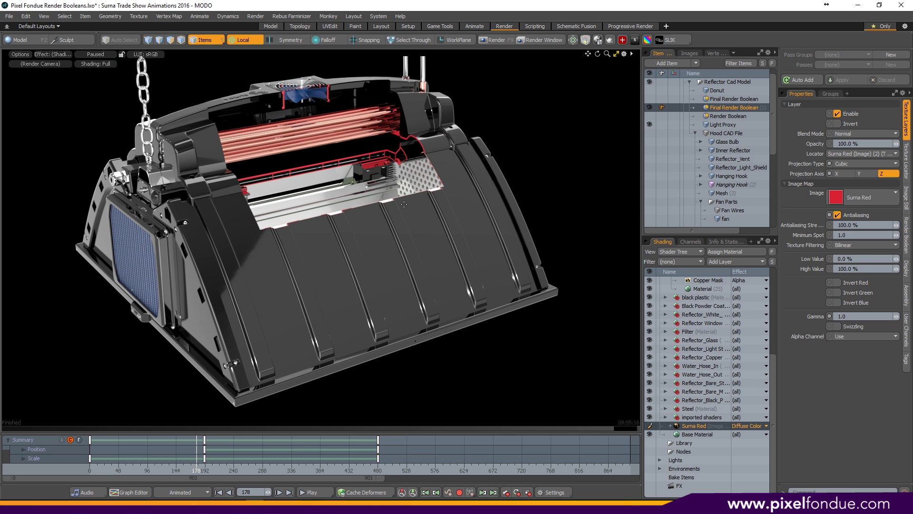
right_click(721, 109)
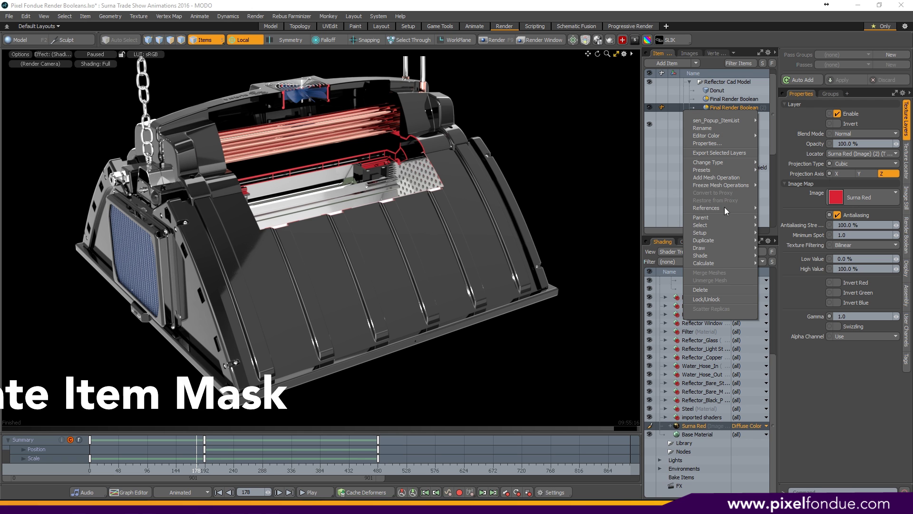
mouse_move(710, 255)
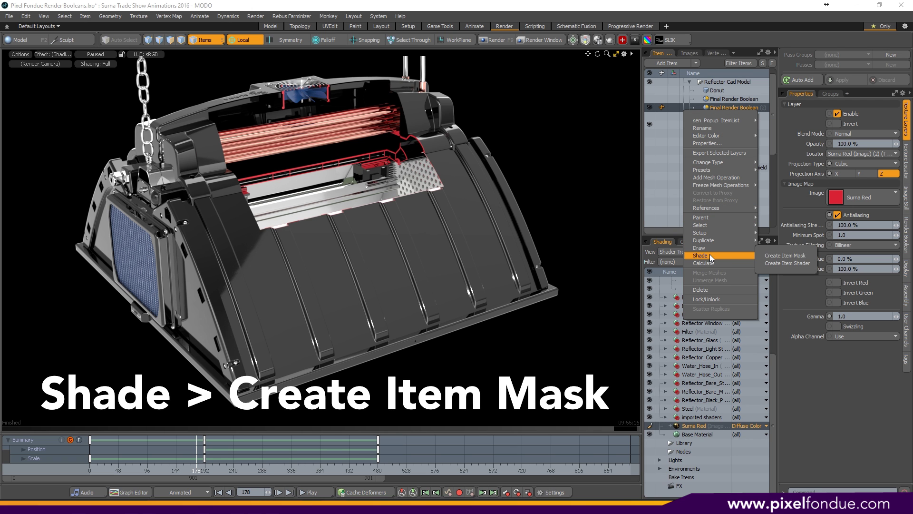
left_click(768, 256)
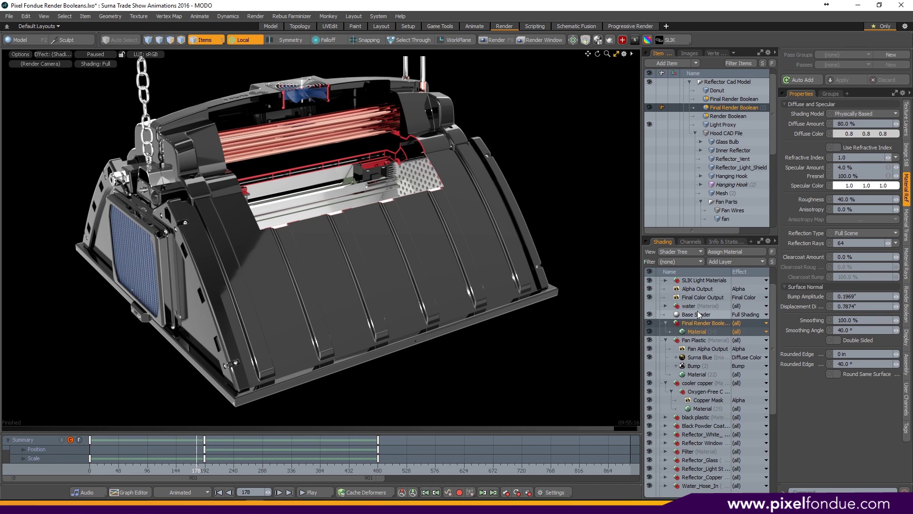
Step: Set the diffuse color of the Final Render Boolean mask's material to magenta
left_click(697, 331)
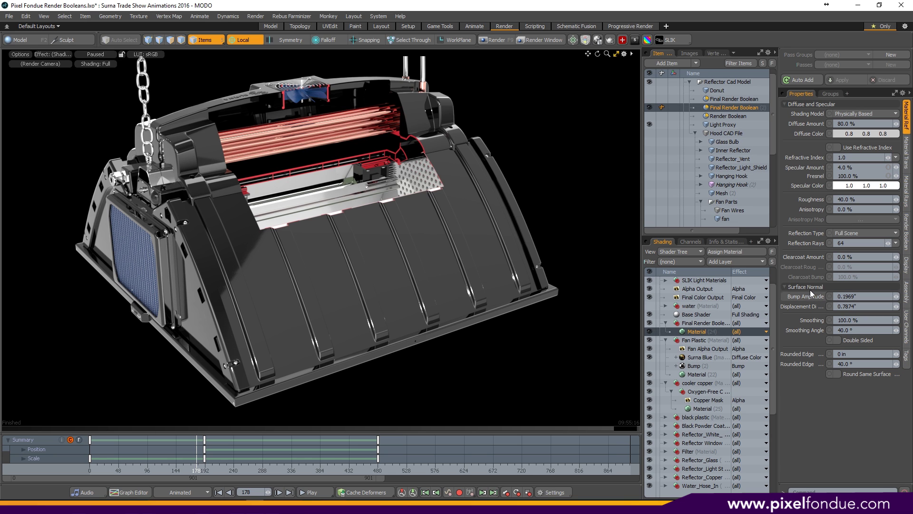
double_click(867, 135)
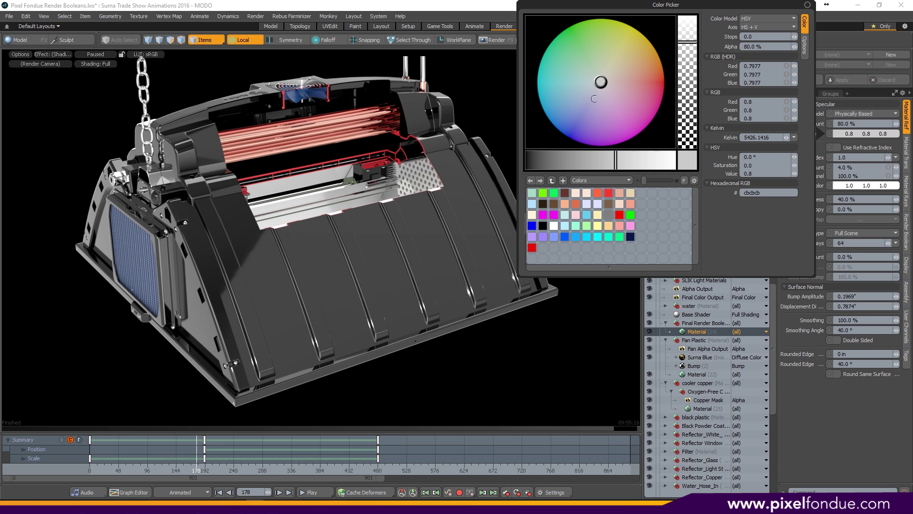
left_click_drag(589, 99, 627, 137)
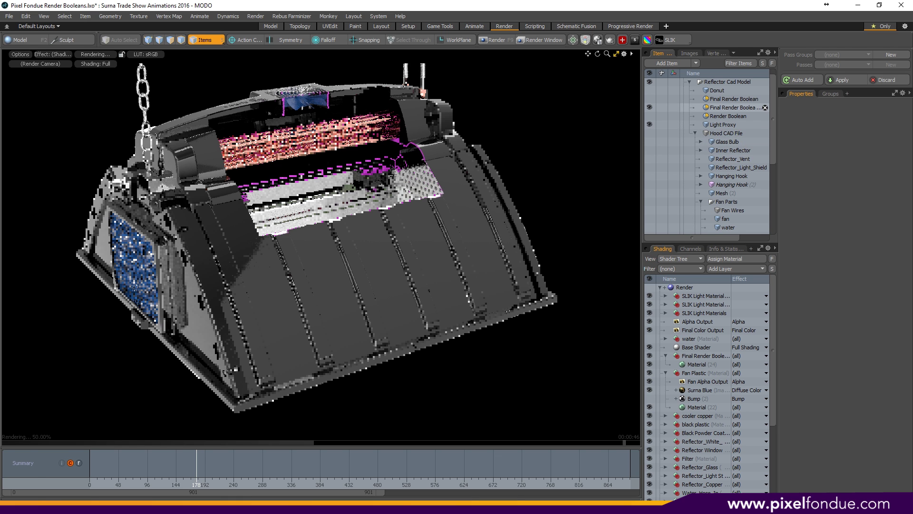
Step: Test the Local Shader option on Final Render Boolean (2), keep it enabled, and select its item mask in the shader tree
left_click(735, 107)
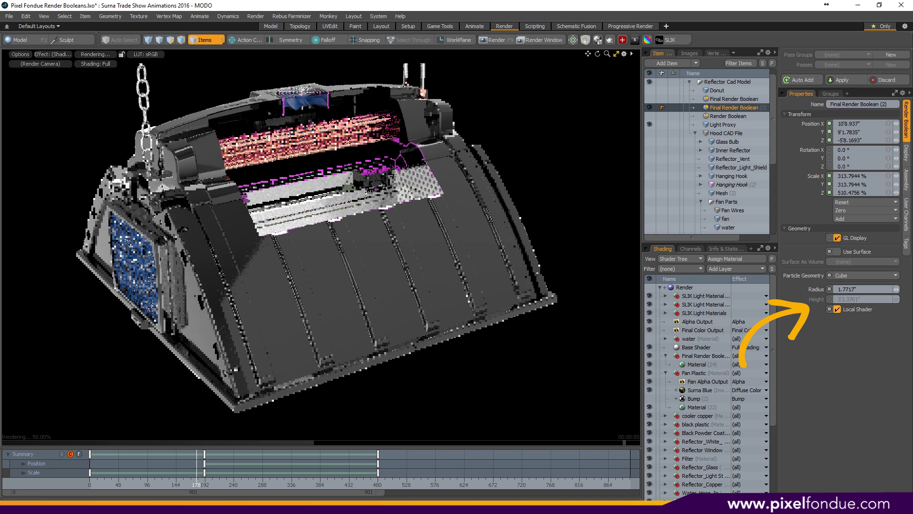
left_click(837, 310)
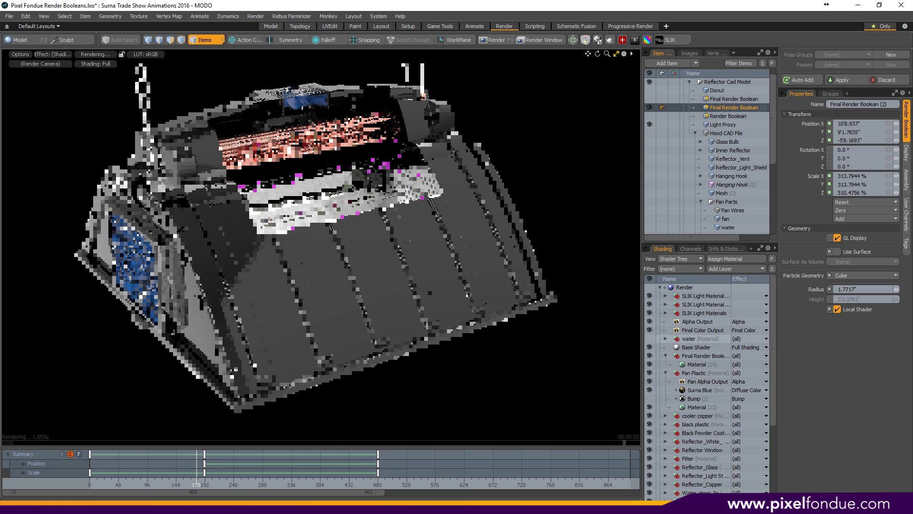
left_click(704, 355)
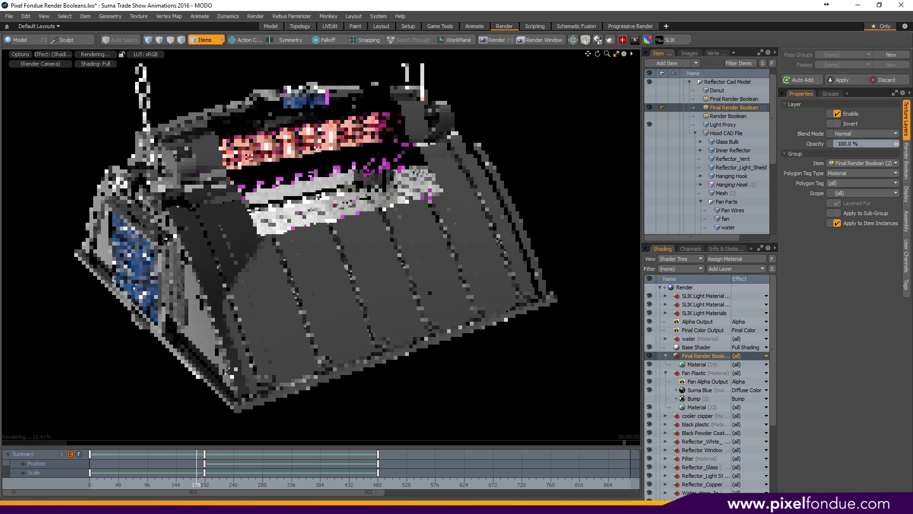
Step: Delete the Final Render Boolean (2) item mask from the shader tree
key("Delete")
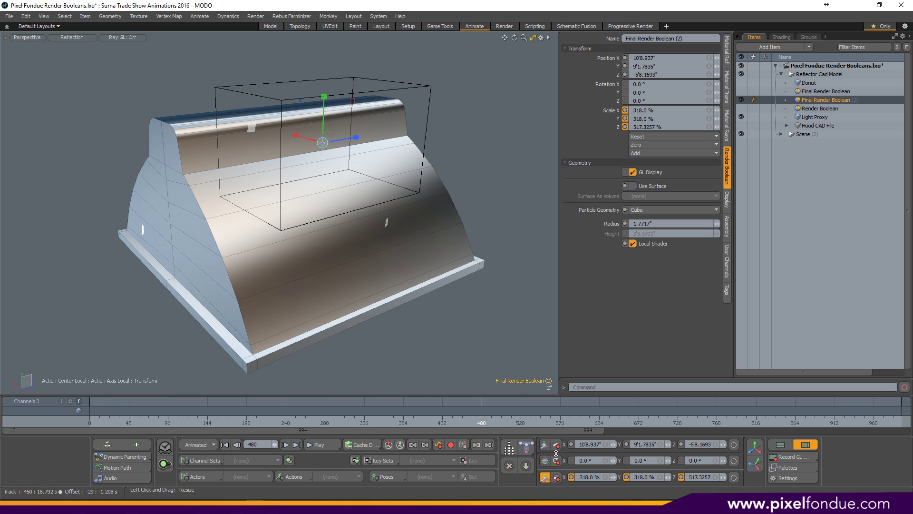
Step: Keyframe position and scale of Final Render Boolean (2) at frames 480 and 191, and key its scale at 1% on all axes at frame 0
left_click(556, 477)
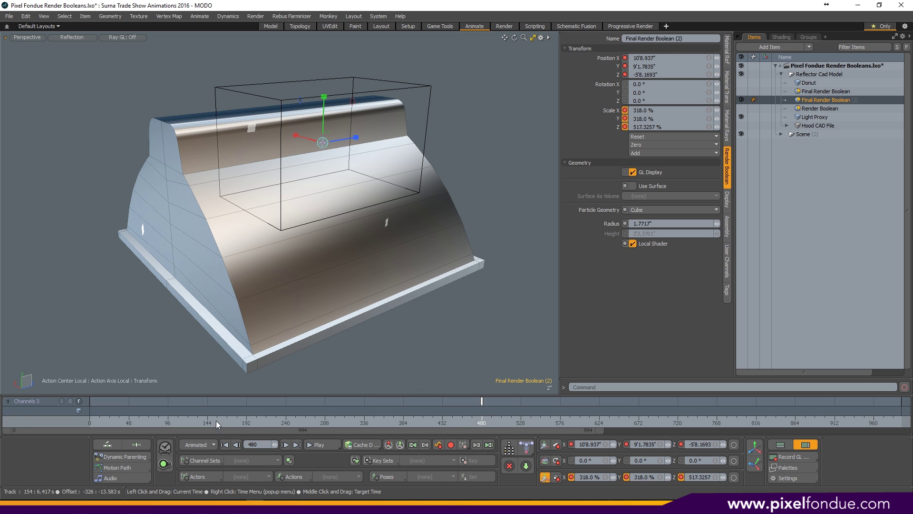
left_click(247, 421)
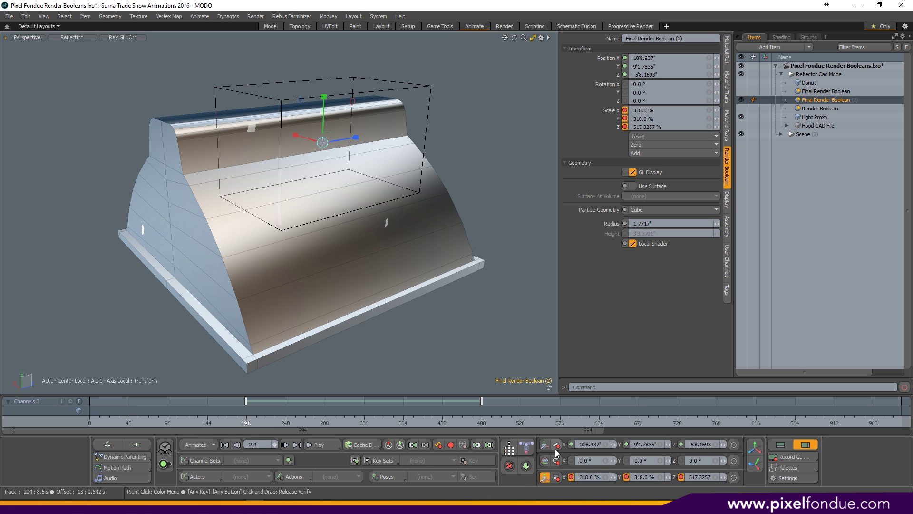
left_click(688, 109)
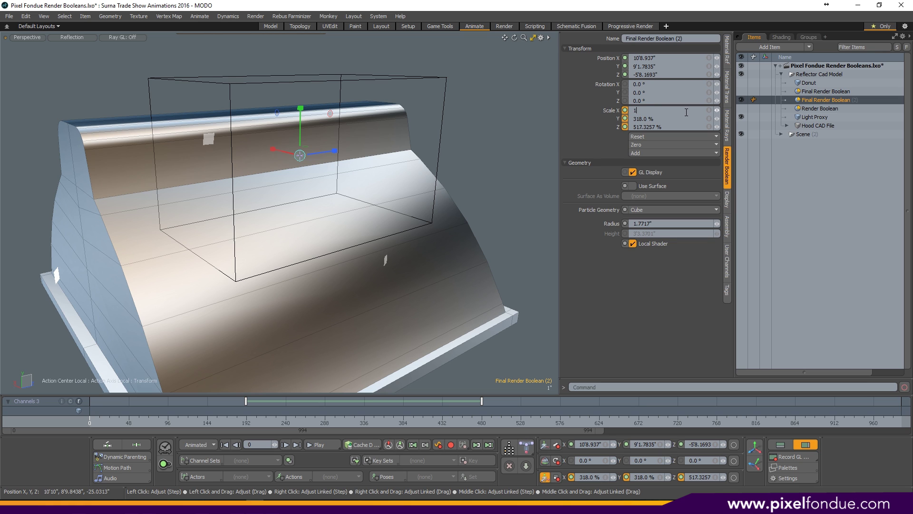
type("1")
key("Return")
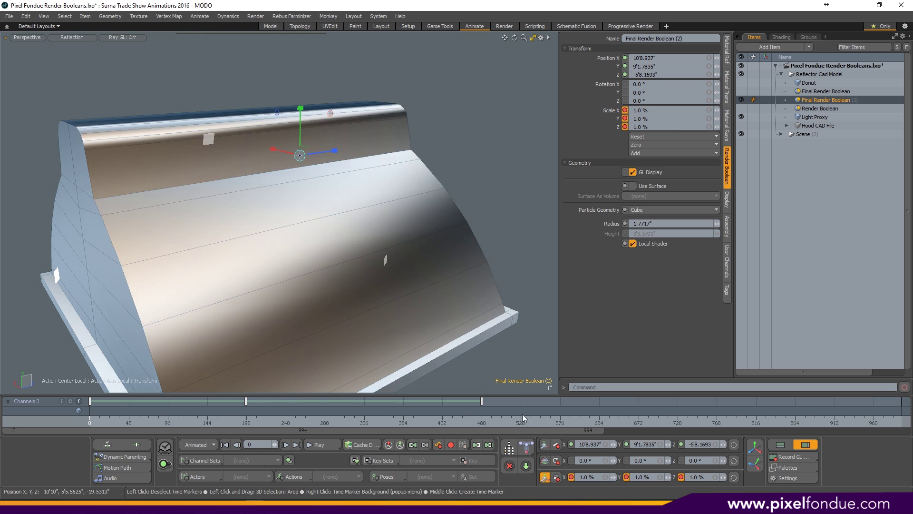
Step: Play the animation and examine the growing boolean cube around the reflector from several angles
left_click_drag(259, 253, 333, 234, "alt")
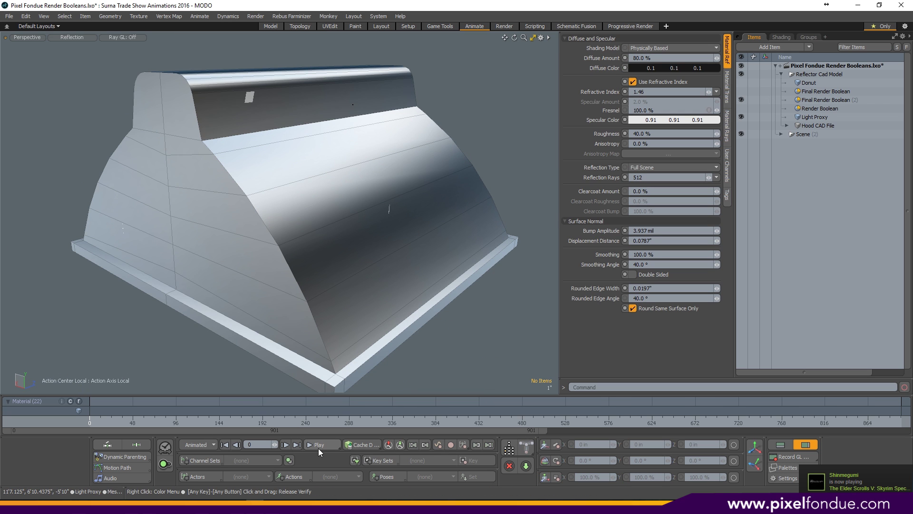
left_click(319, 449)
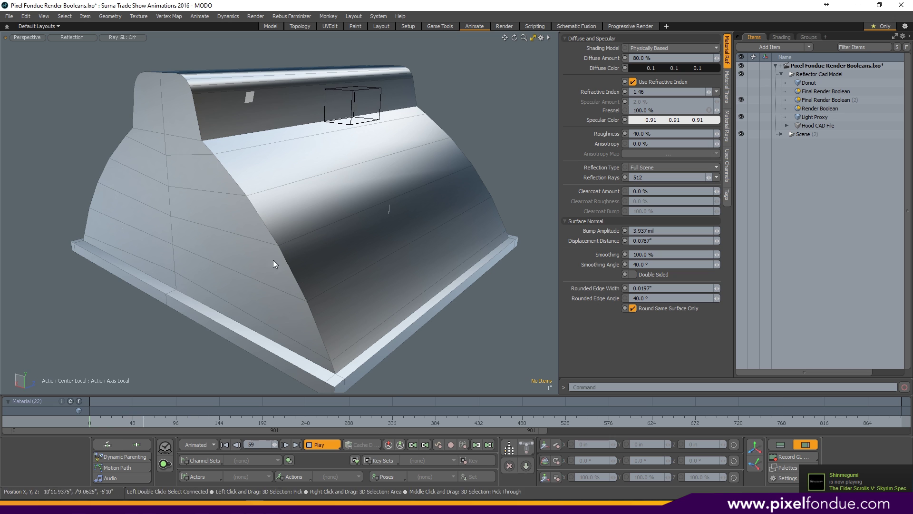
left_click_drag(270, 229, 337, 234, "alt")
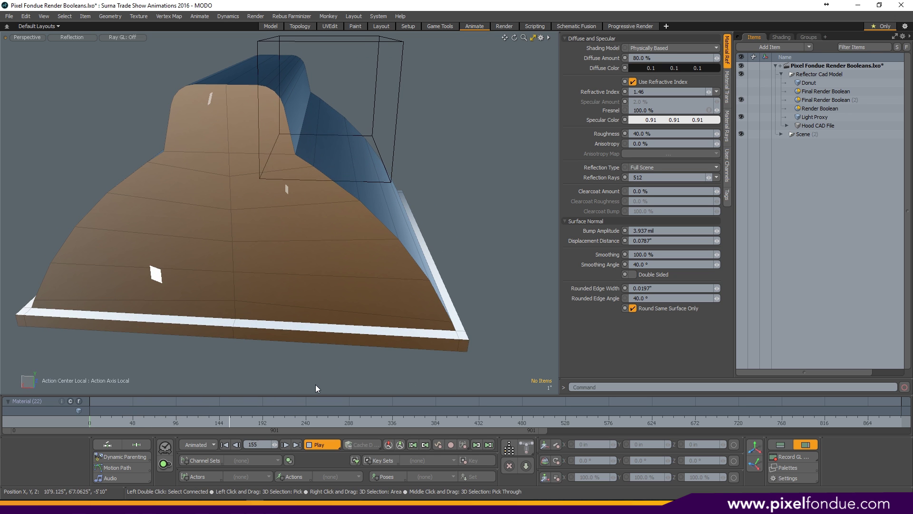